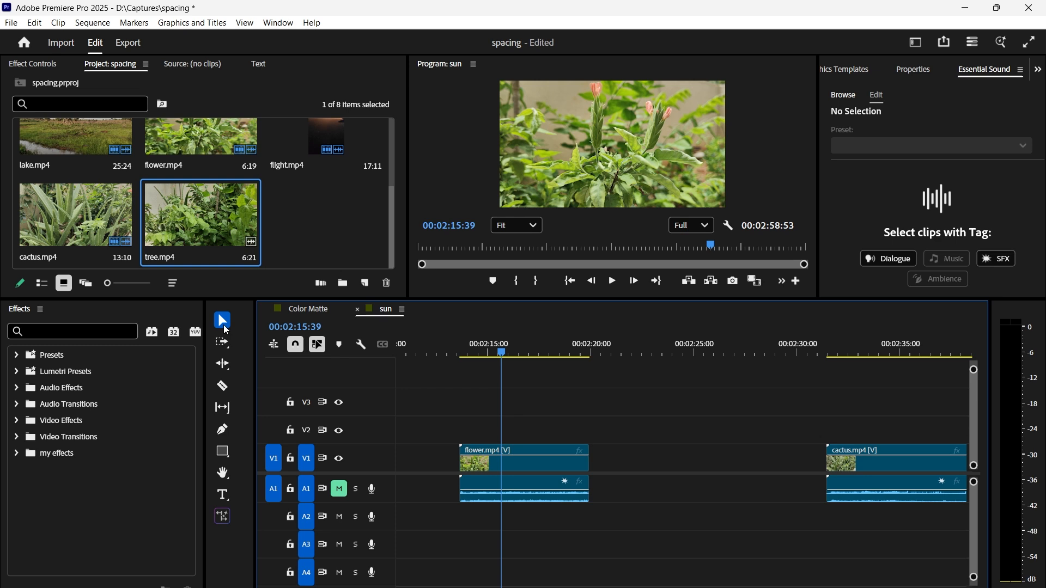
Switch to the Razor tool and return to the Selection tool
click(223, 387)
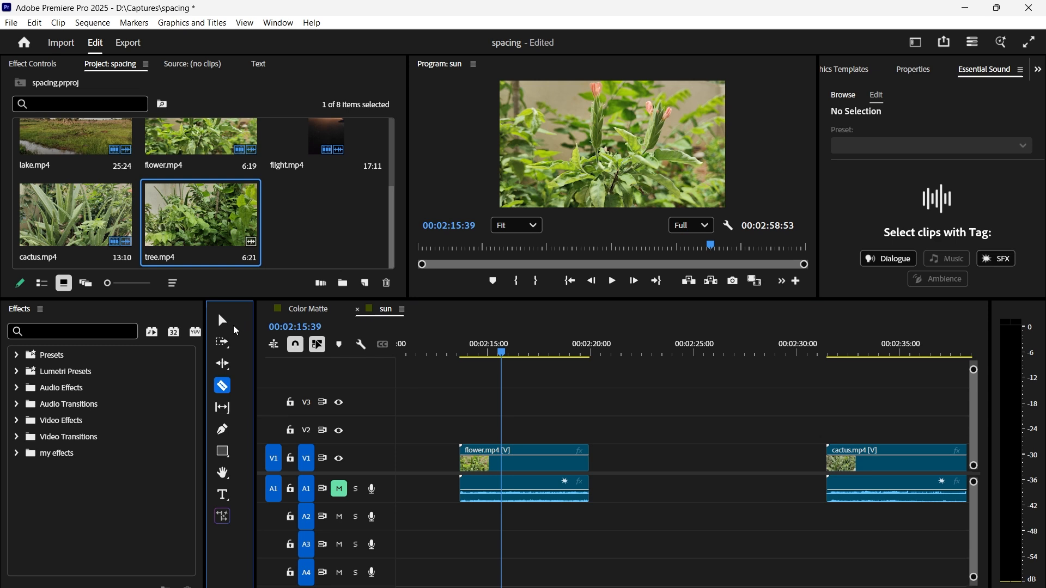
click(231, 328)
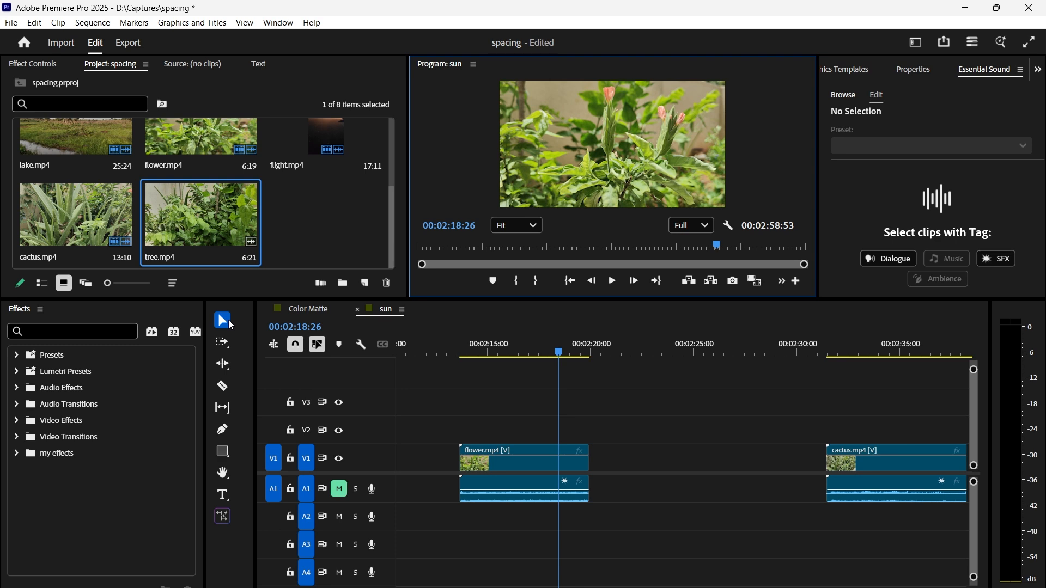
click(223, 386)
key(v)
Move the flower.mp4 clip later on track V1 so it starts just before 00:02:20:00
click(523, 469)
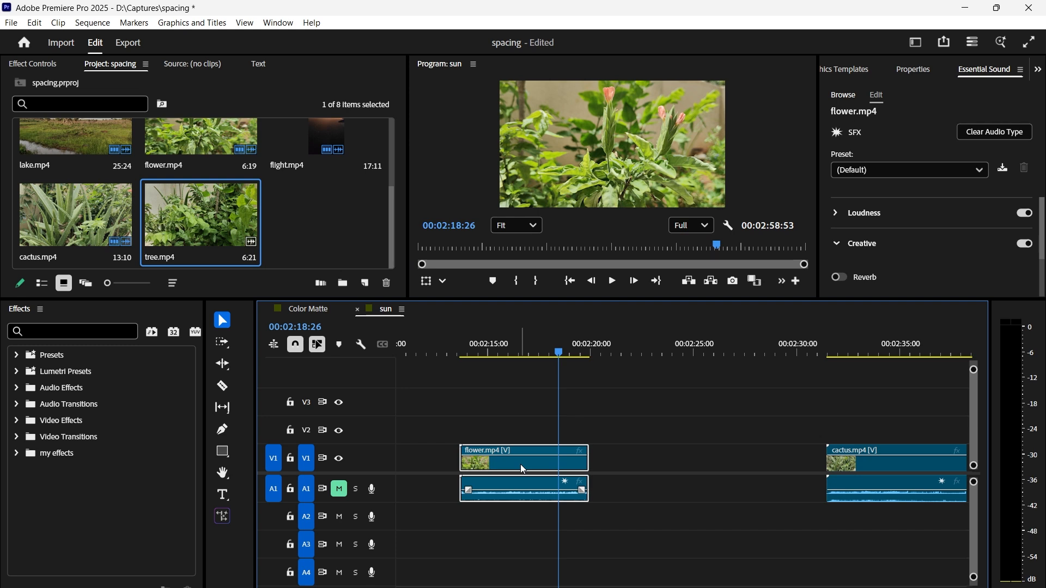
drag(520, 464, 634, 466)
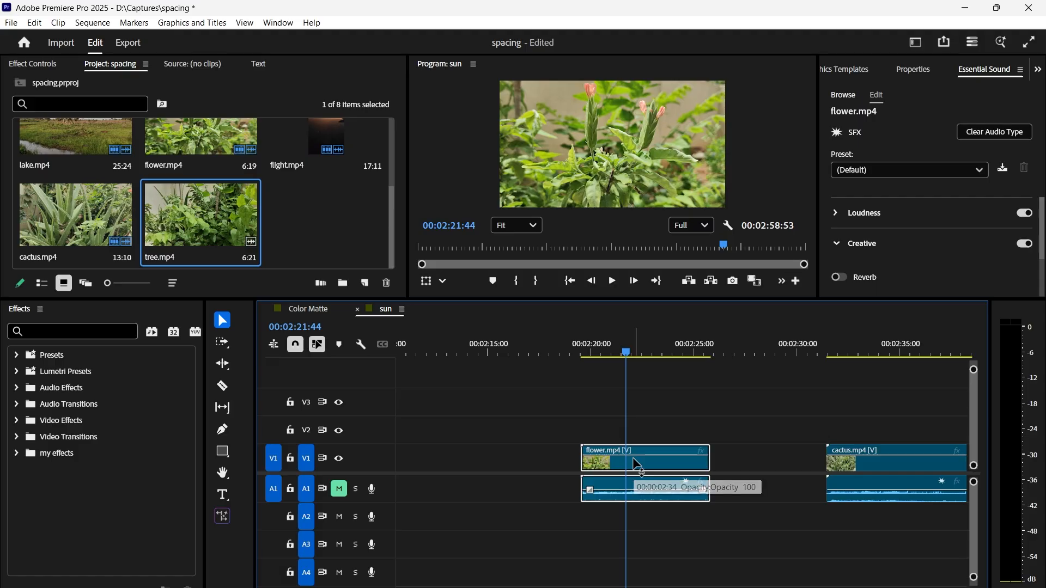
drag(635, 466, 635, 466)
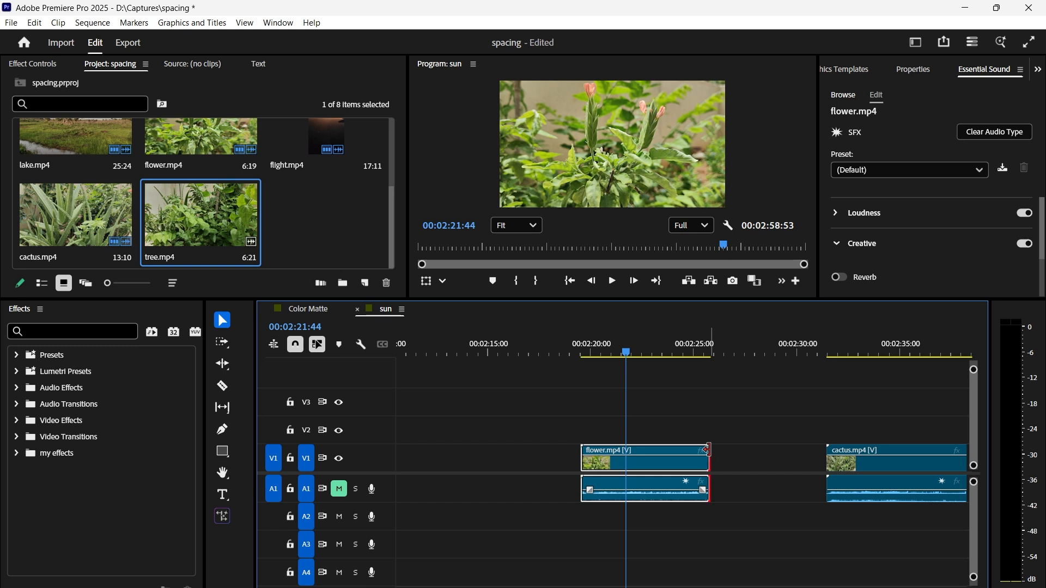
Trim the end of the flower.mp4 clip back to about 00:02:23:00
drag(708, 449, 650, 463)
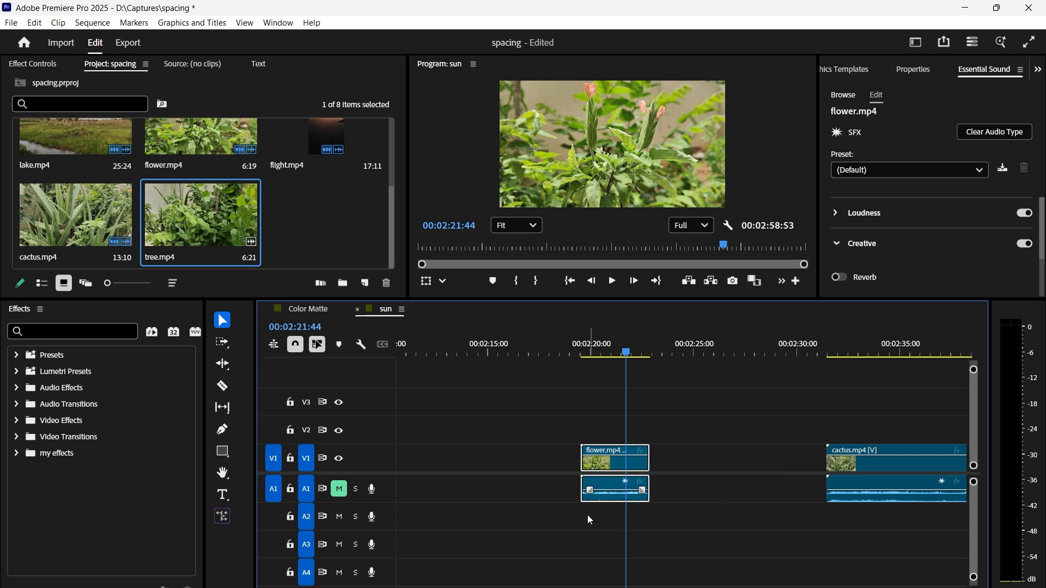
ctrl+click(643, 490)
drag(654, 451, 645, 486)
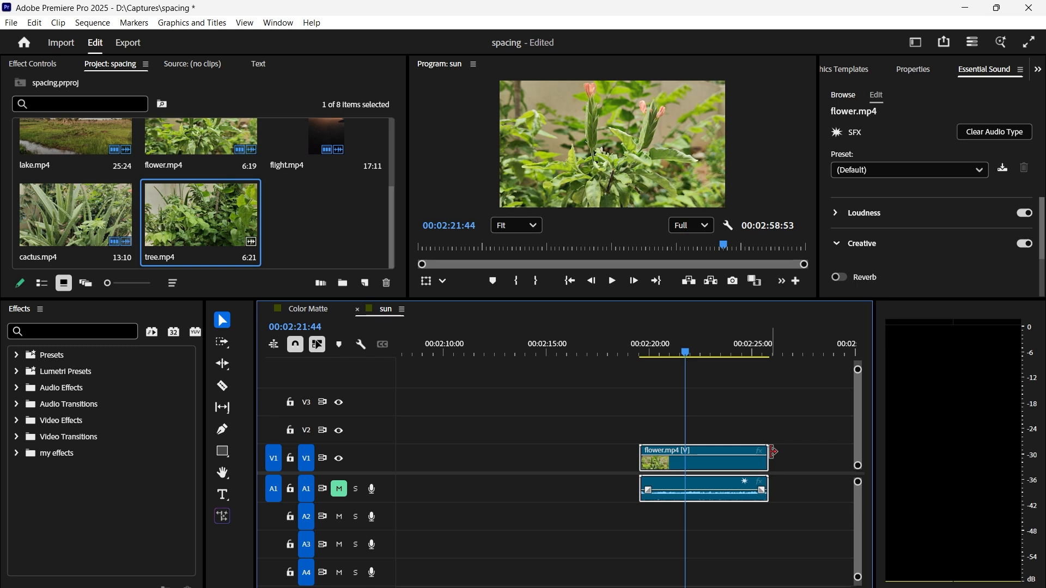
Try to extend the end of the flower.mp4 clip beyond the length of its source media
drag(773, 451, 803, 454)
drag(773, 452, 809, 455)
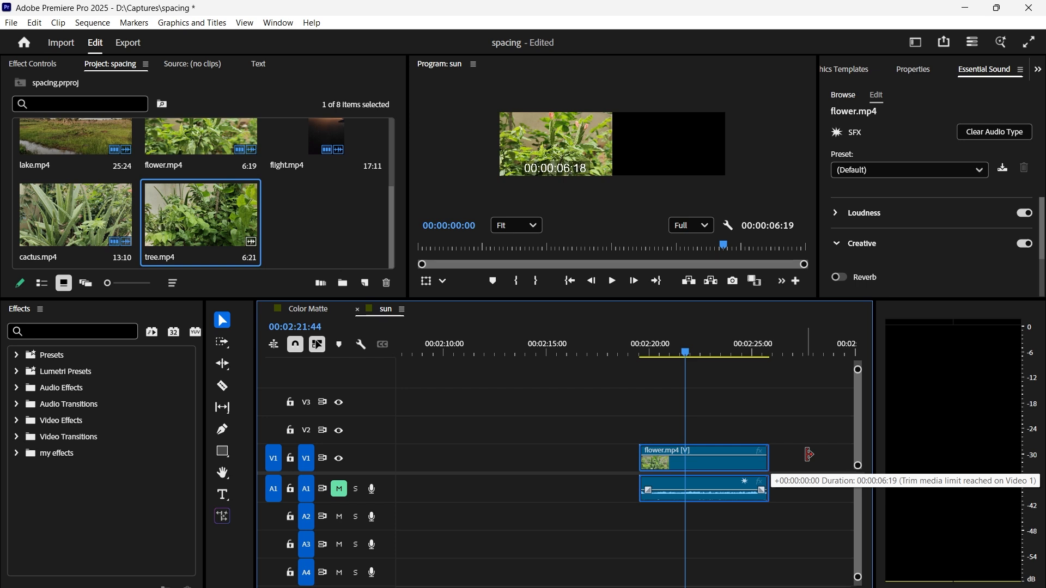
drag(809, 454, 805, 457)
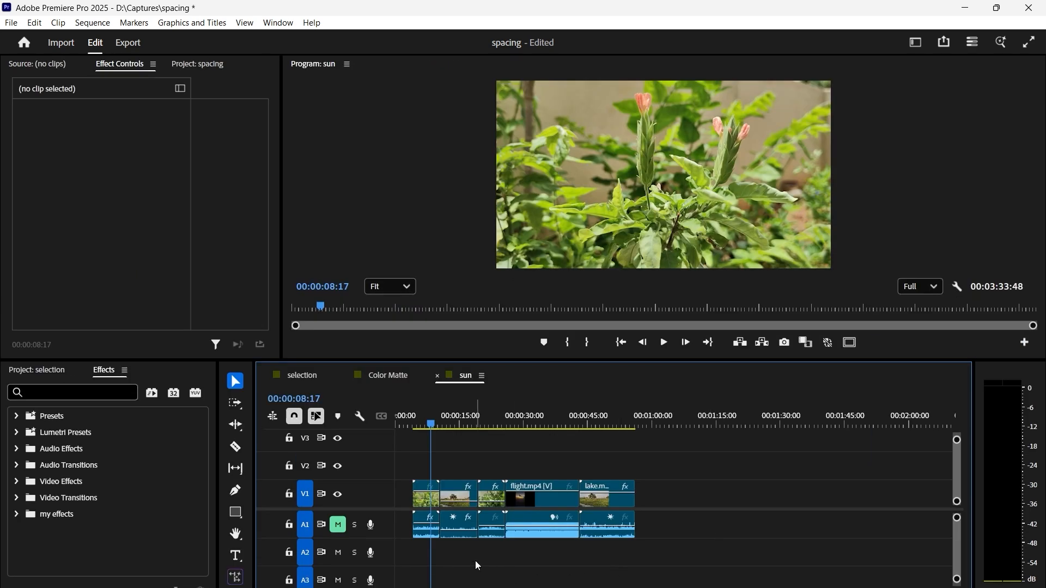
Delete the lake.mp4 clip in second place and move the three clips after it earlier to close the gap
click(462, 490)
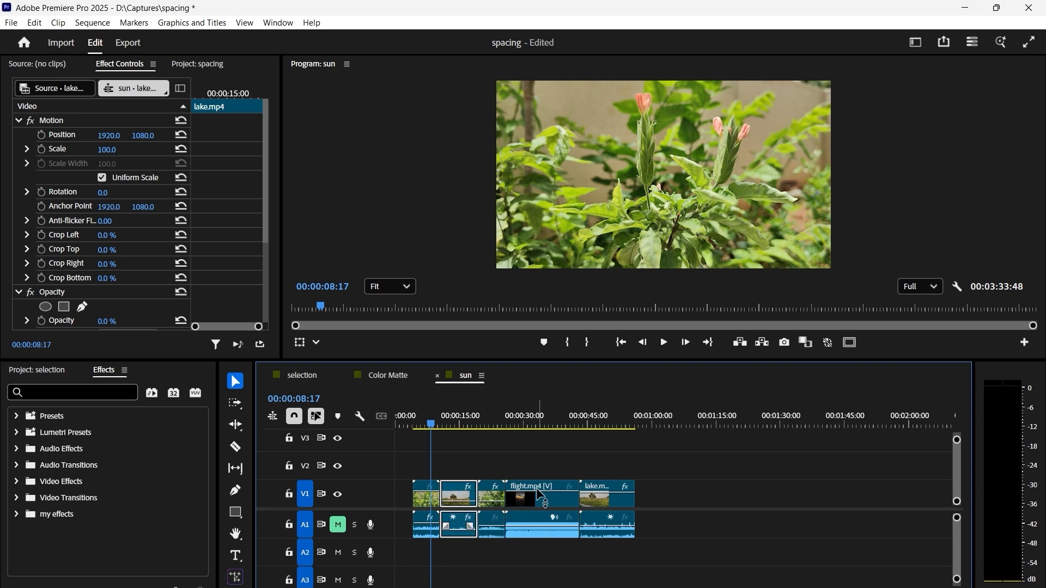
key(Delete)
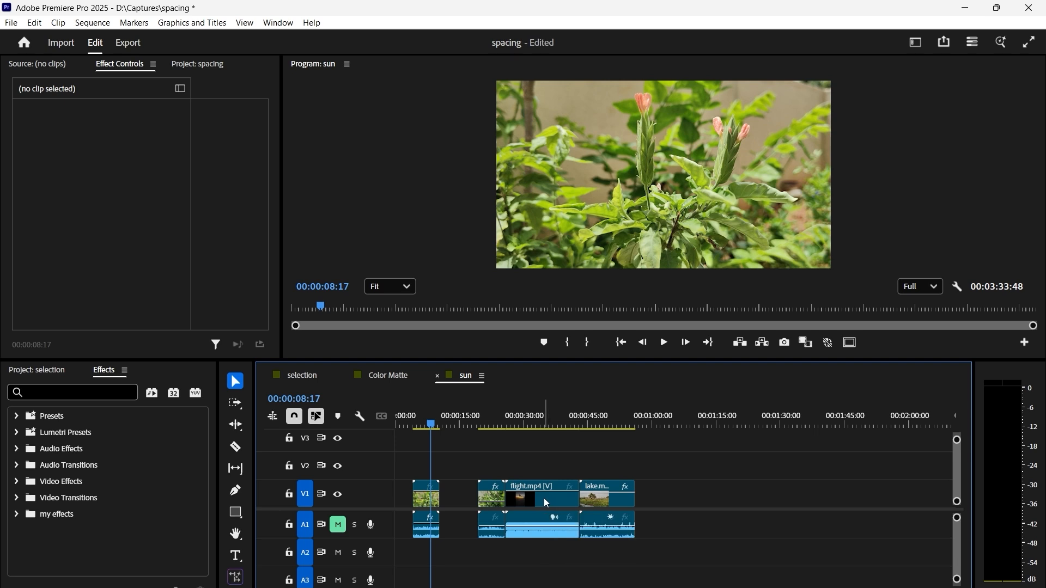
drag(635, 457, 489, 514)
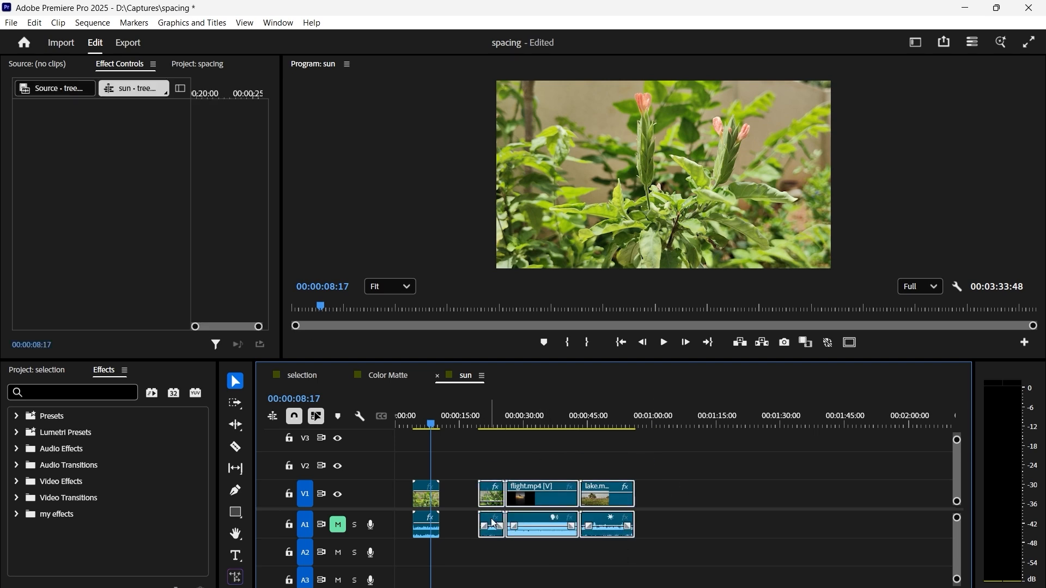
drag(559, 499, 521, 500)
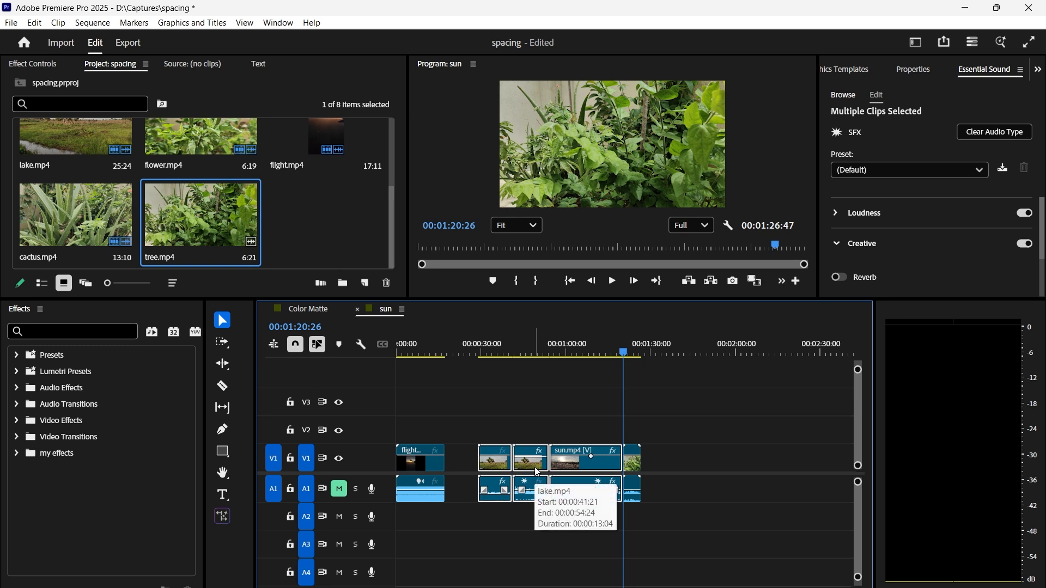
Ripple delete the lake.mp4 clip that starts at 00:00:41:21 and undo the deletion
key(ctrl+shift+a)
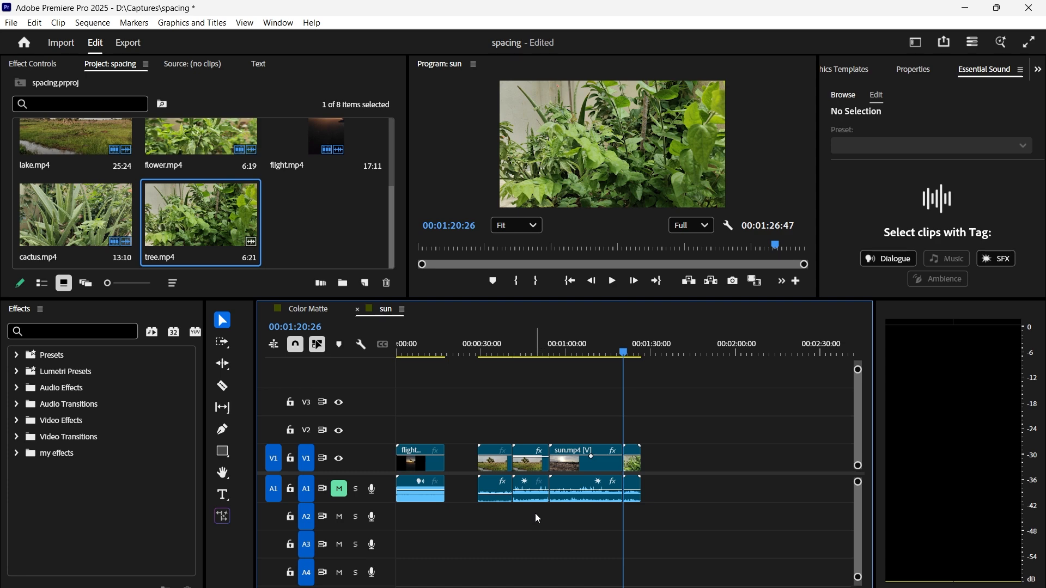
right_click(526, 490)
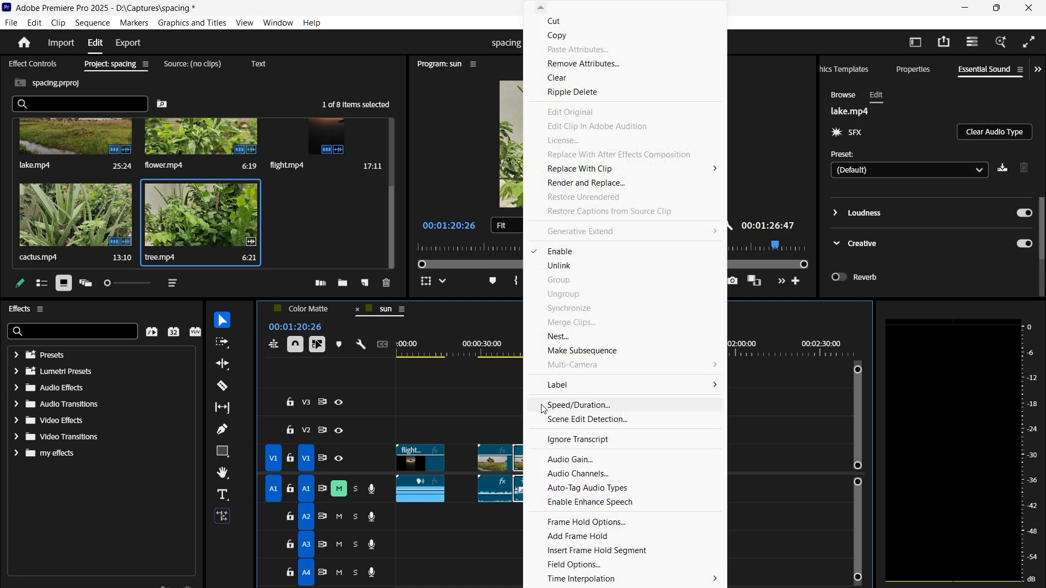
click(609, 99)
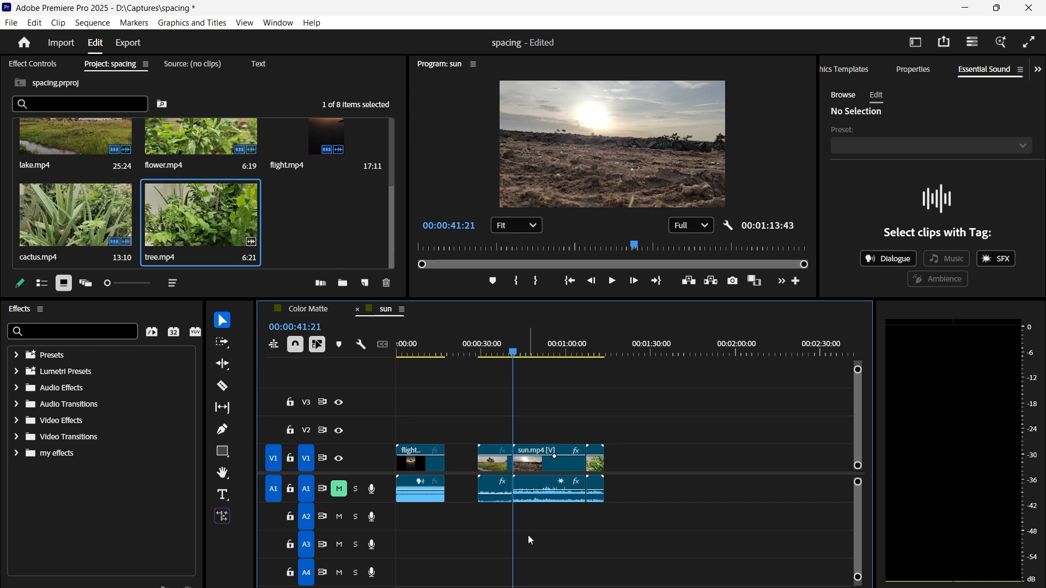
key(ctrl+z)
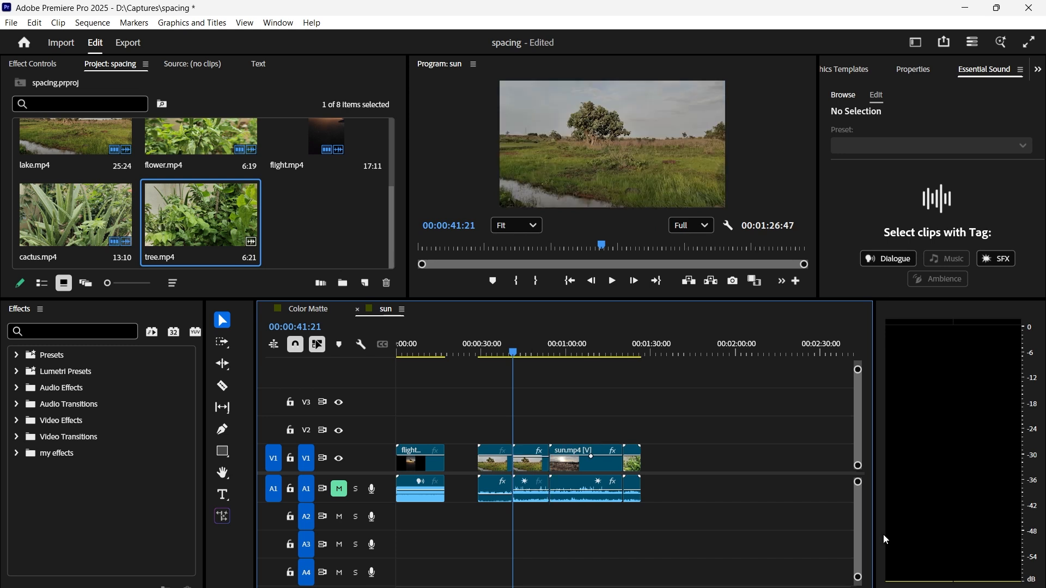
right_click(526, 456)
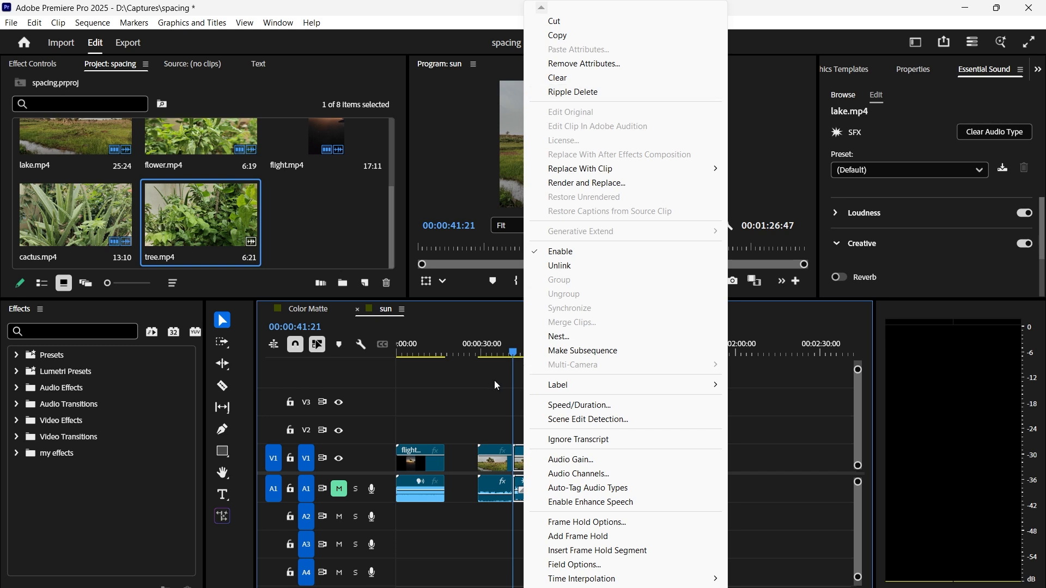
click(457, 492)
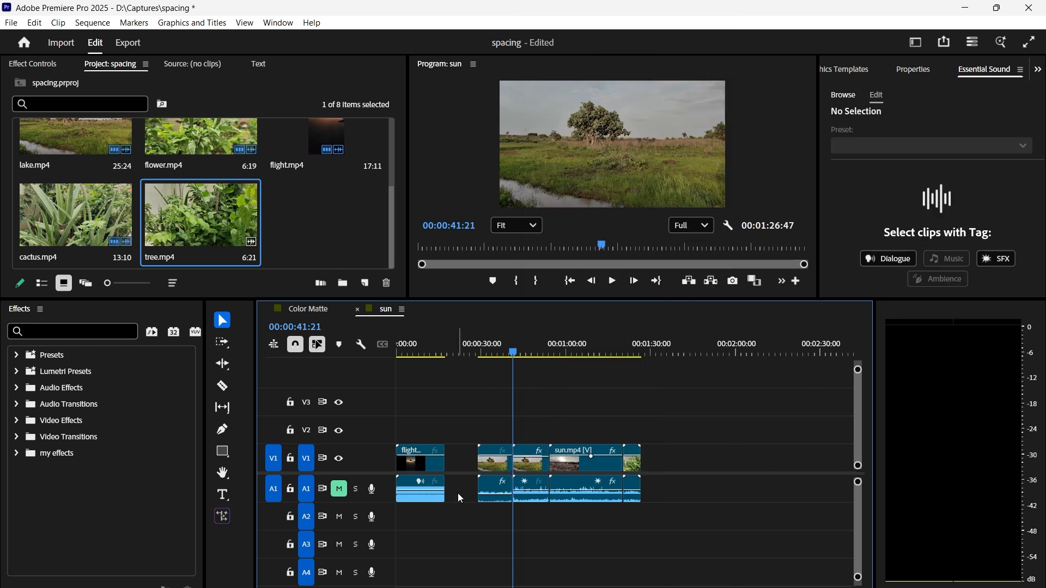
Ripple delete the empty gap between the flight.mp4 clip and the first lake.mp4 clip
right_click(460, 464)
click(498, 474)
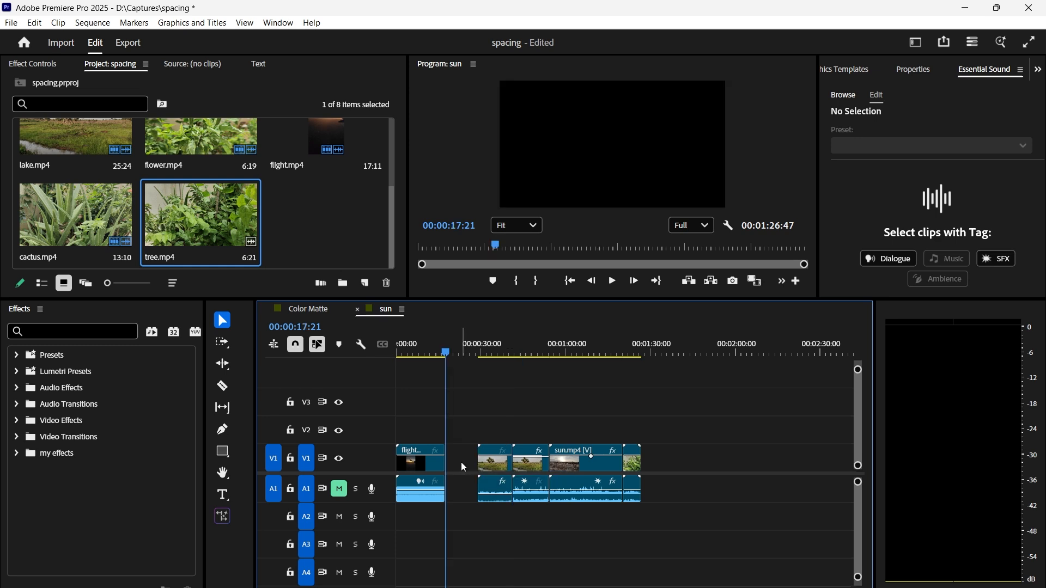
click(461, 464)
key(shift+Delete)
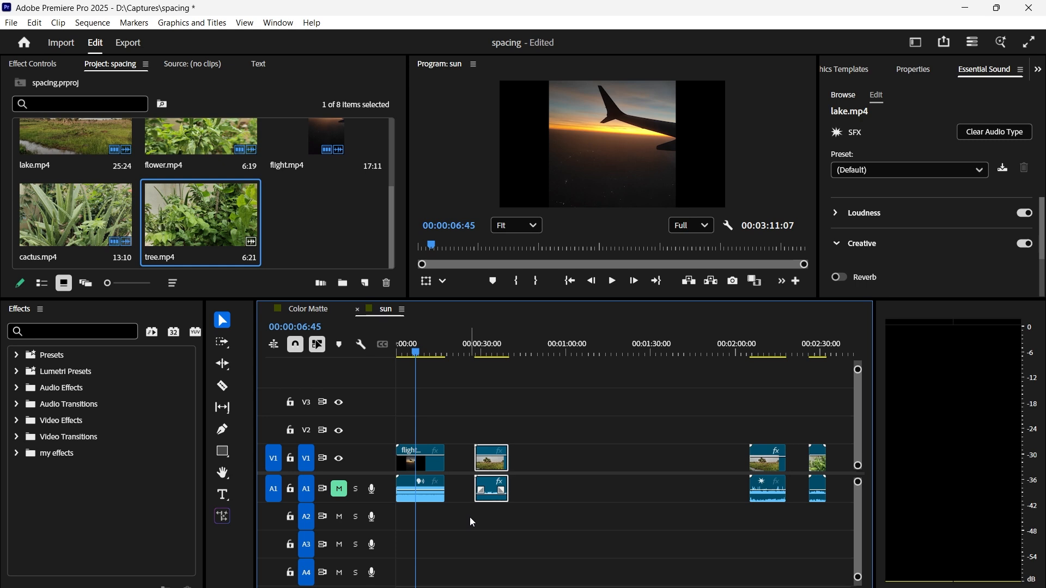
Select flight.mp4 and the first lake.mp4 clip together and move them later so flight.mp4 starts at about 00:00:07:00
click(486, 380)
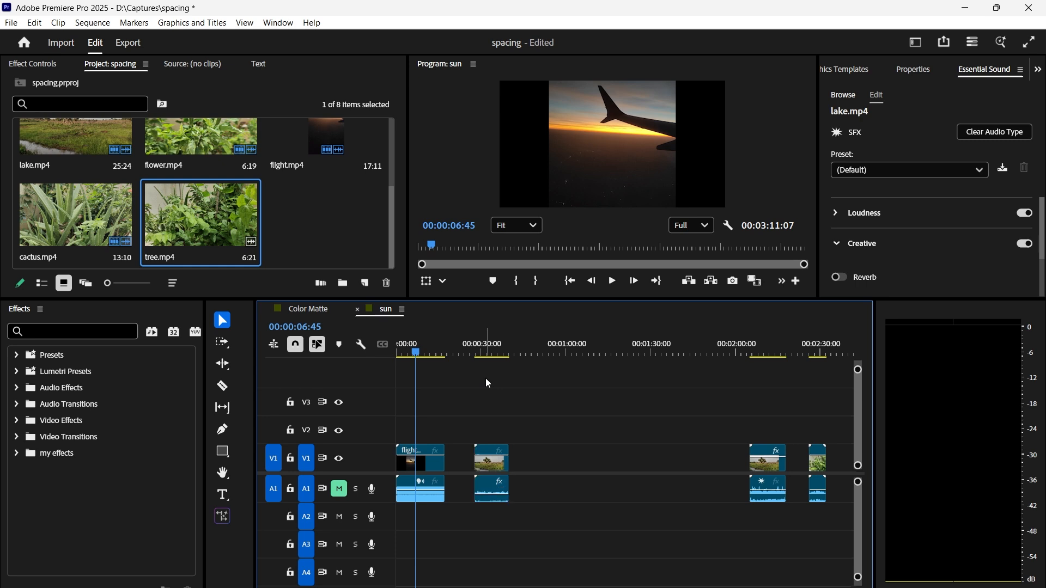
drag(486, 378, 415, 524)
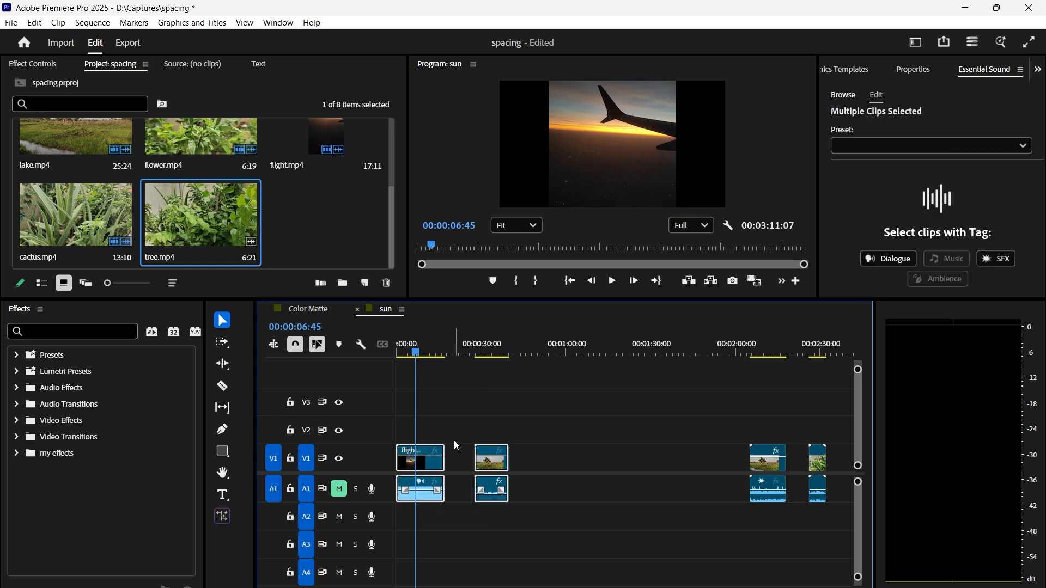
drag(422, 458, 545, 458)
drag(546, 457, 445, 457)
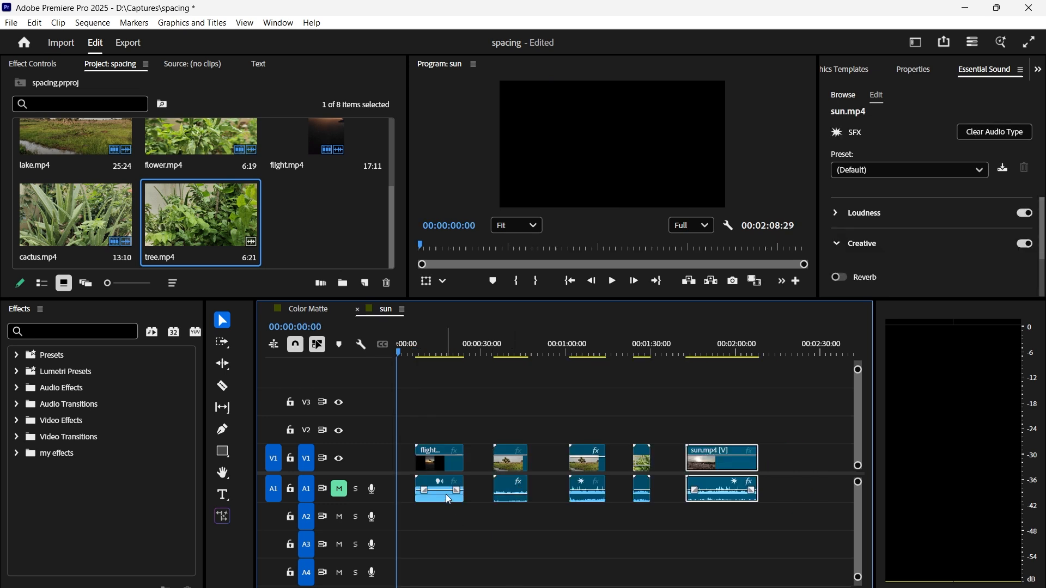
Select flight.mp4, the second lake.mp4 clip and sun.mp4 together and move them later into the empty part of the timeline
click(653, 531)
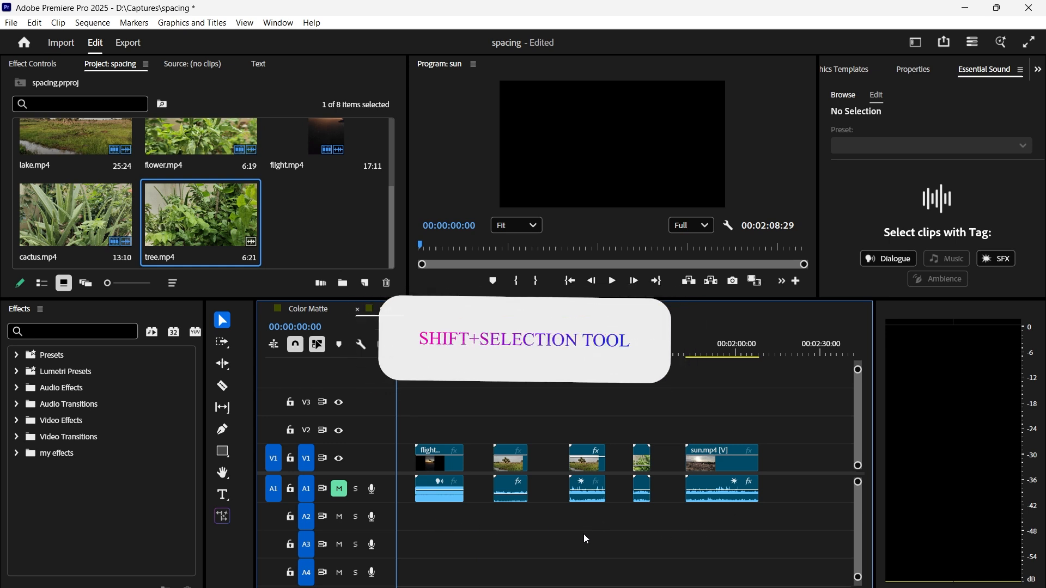
key(minus)
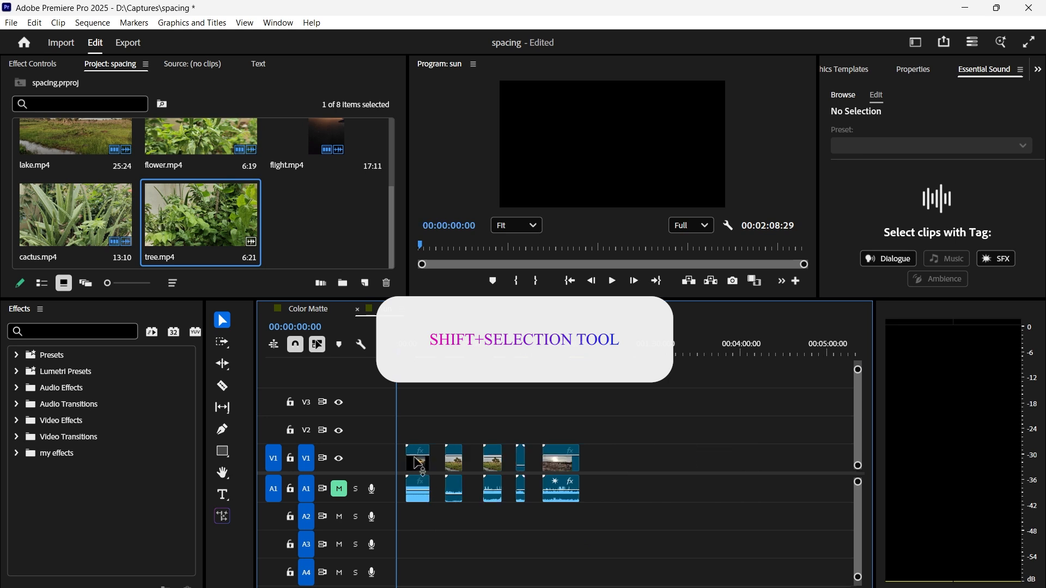
click(418, 458)
shift+click(492, 456)
shift+click(560, 457)
drag(496, 460, 708, 461)
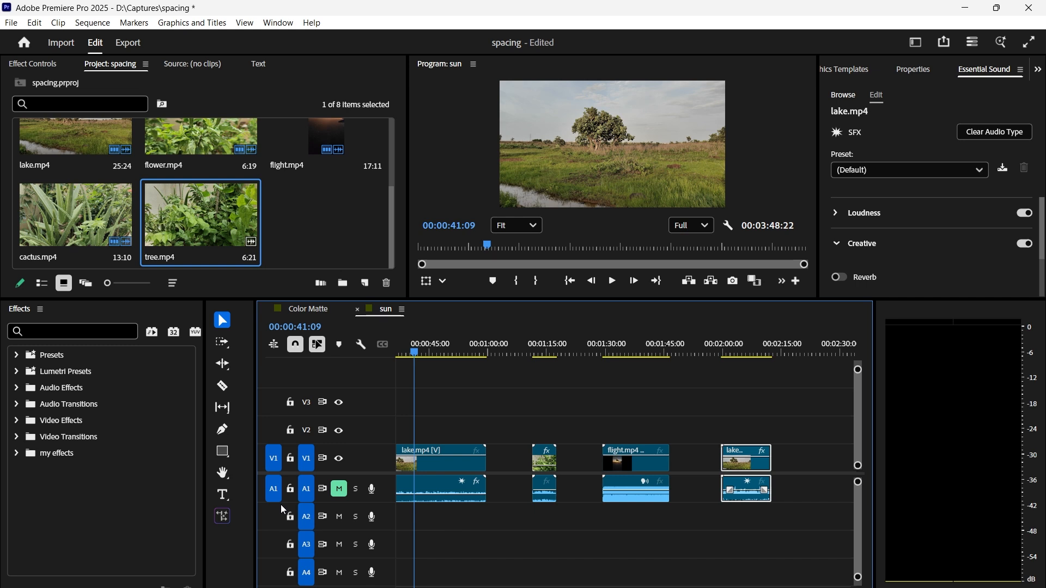
Move the long lake.mp4 clip before tree.mp4 earlier so it starts at 00:00:32:57
scroll(501, 555, up, 5)
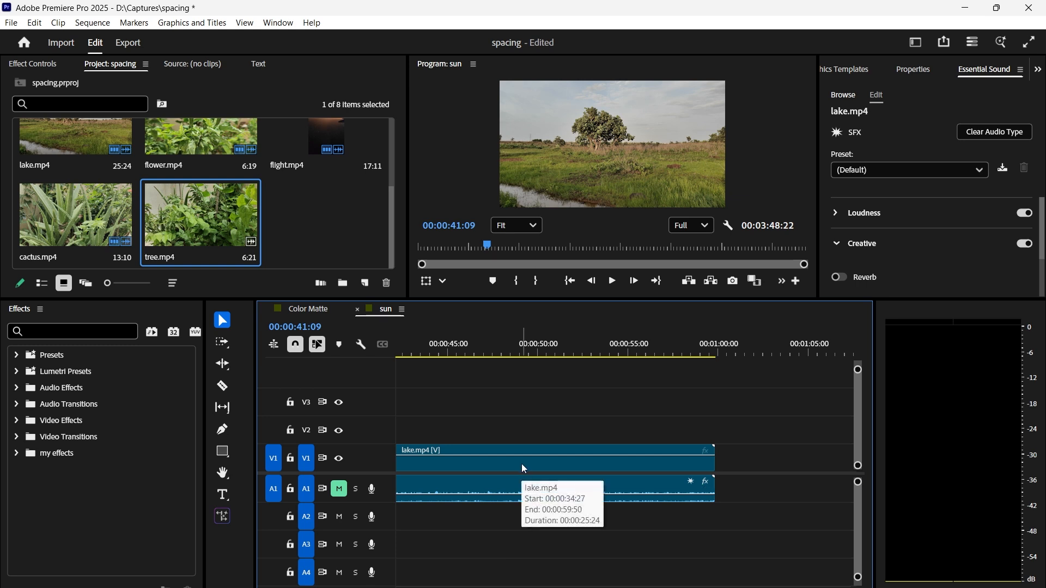
drag(566, 460, 521, 463)
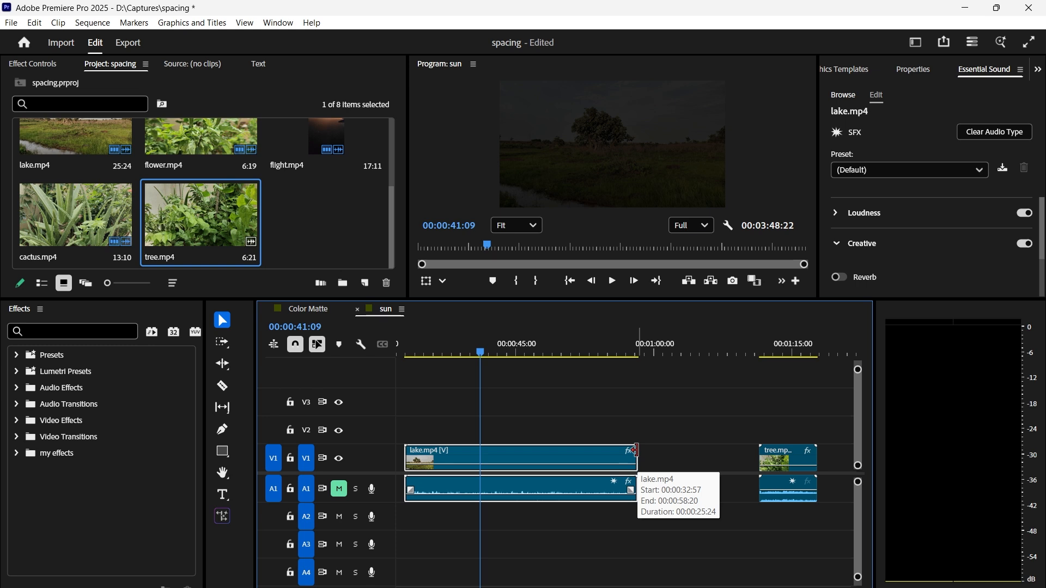
Select the empty gap between the lake.mp4 and tree.mp4 clips and clear the selection
click(693, 472)
scroll(693, 472, down, 1)
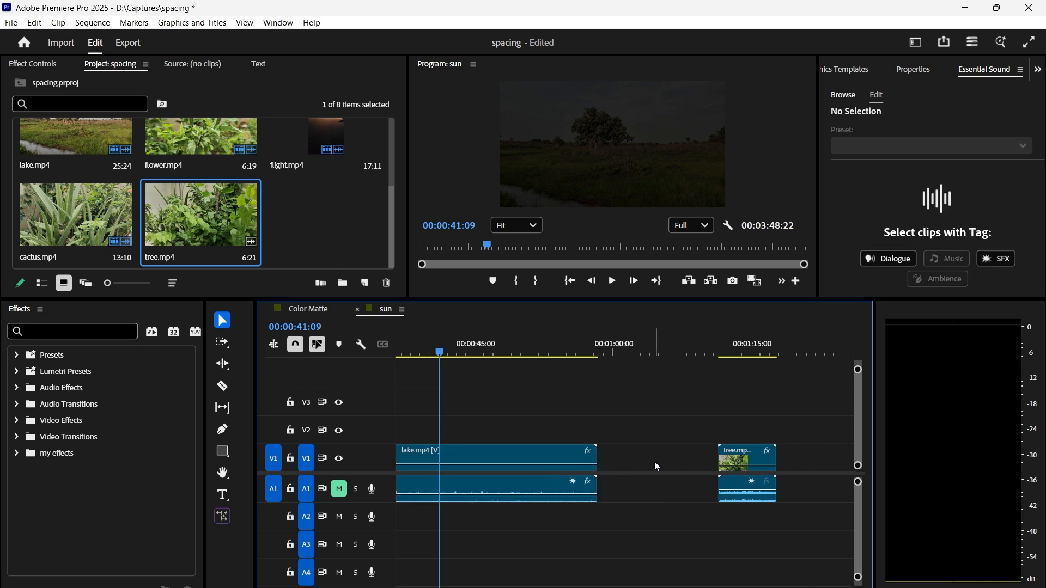
click(654, 463)
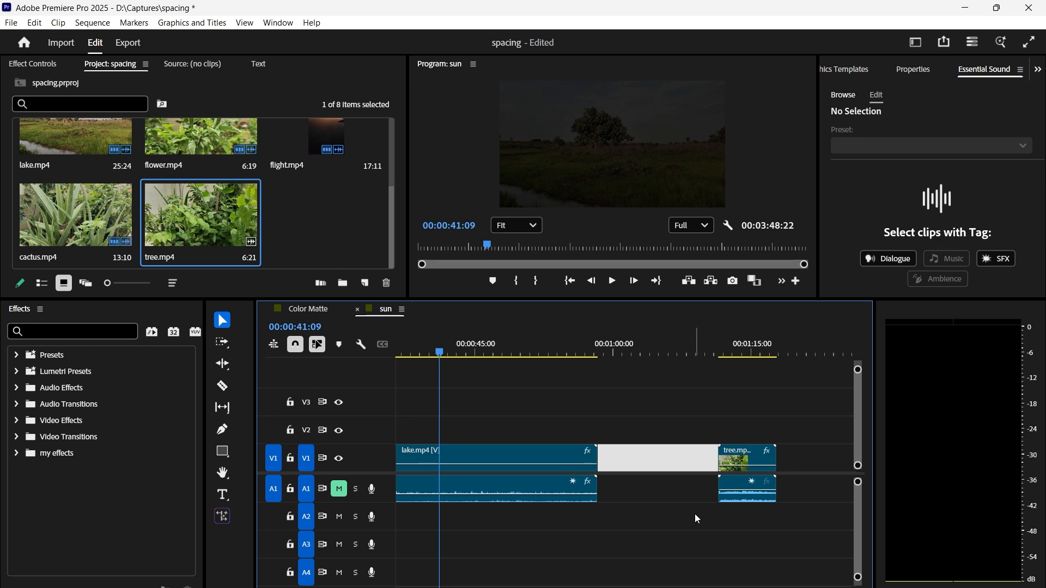
click(616, 526)
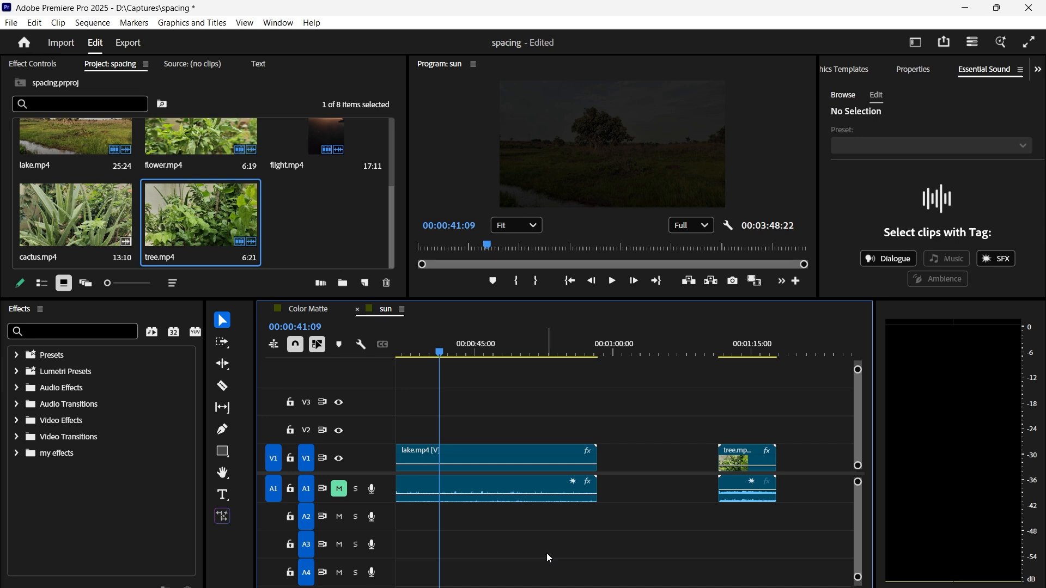
Move the lake.mp4 clip later to start near 00:00:45:00 and trim its start to about 00:00:56:00
click(499, 454)
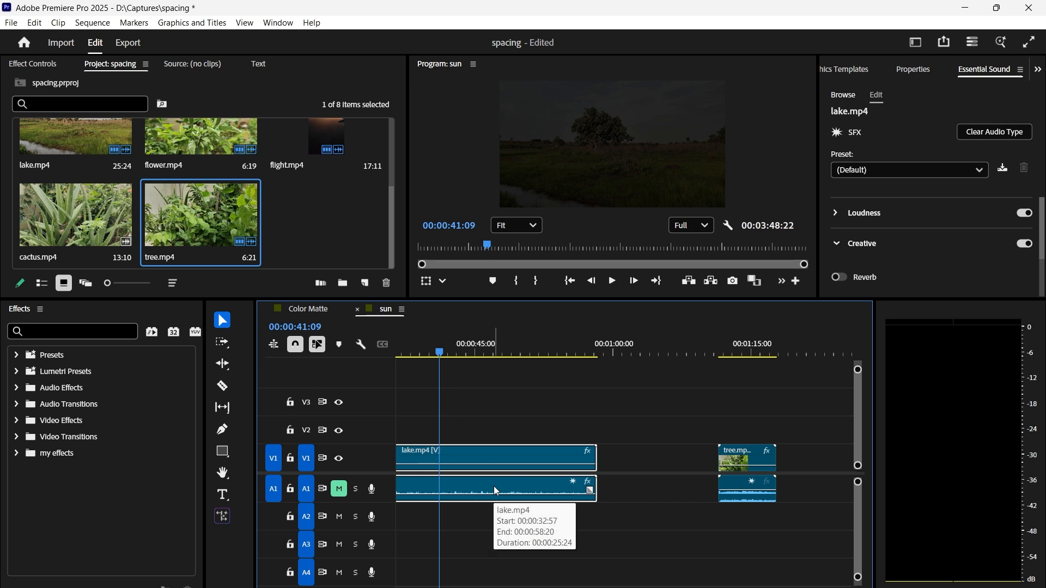
drag(494, 486, 568, 480)
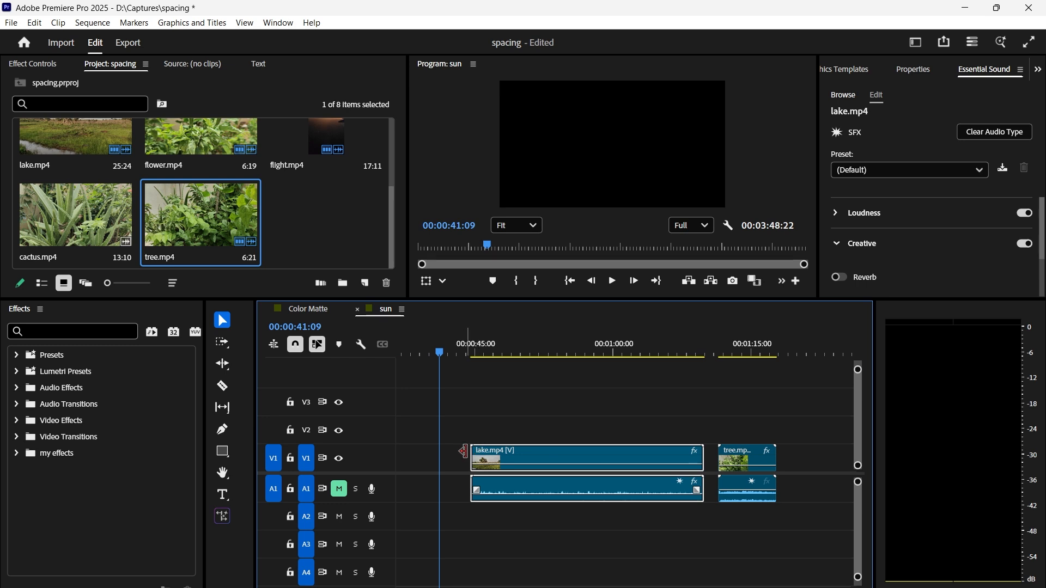
drag(463, 451, 575, 455)
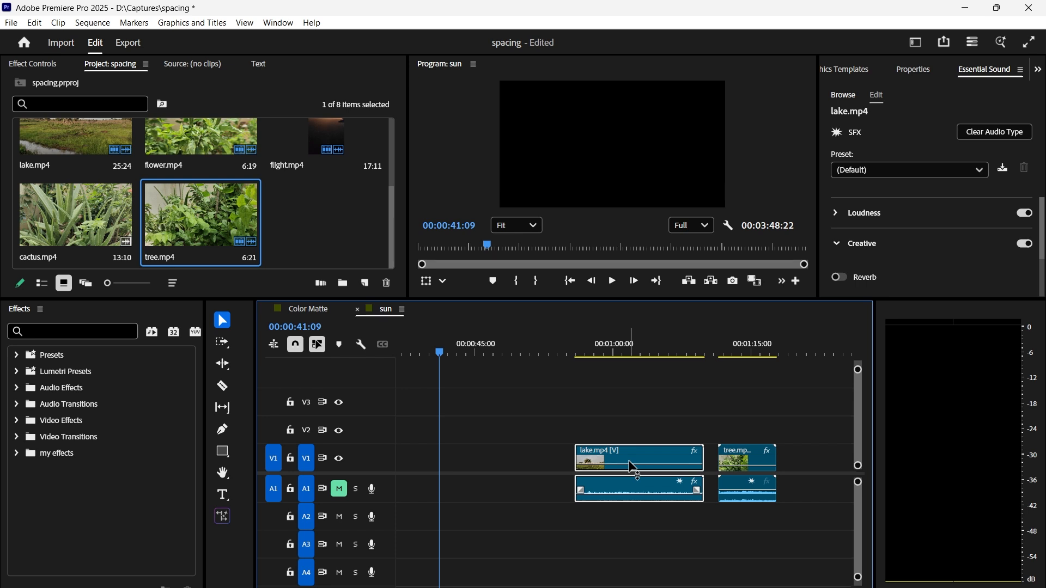
Undo the last two edits made to the lake.mp4 clip
key(ctrl+z)
key(ctrl+z)
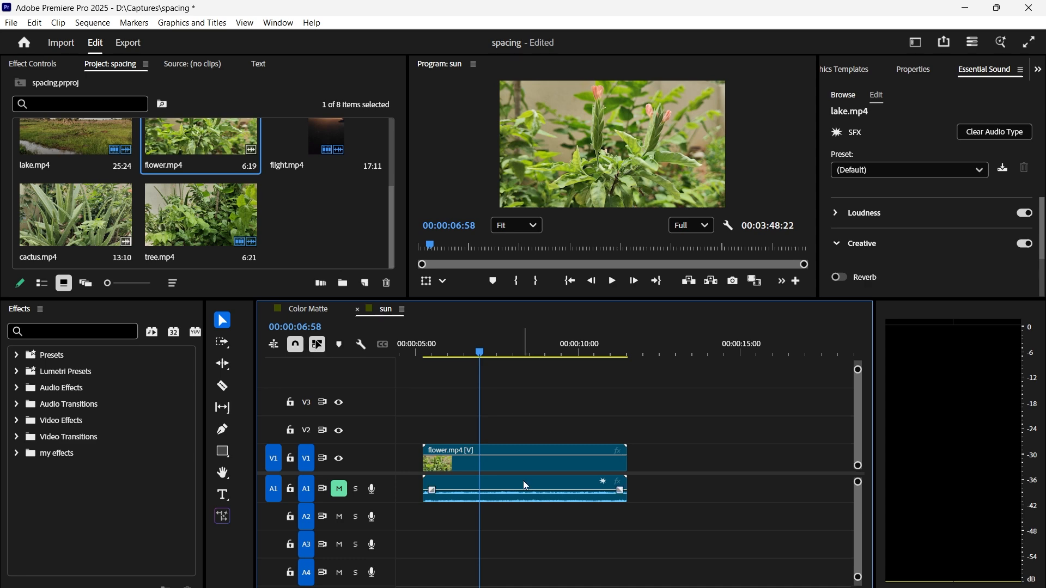
Unlink the video and audio of the flower.mp4 clip and move only its video later to start at about 00:00:12:00
right_click(517, 465)
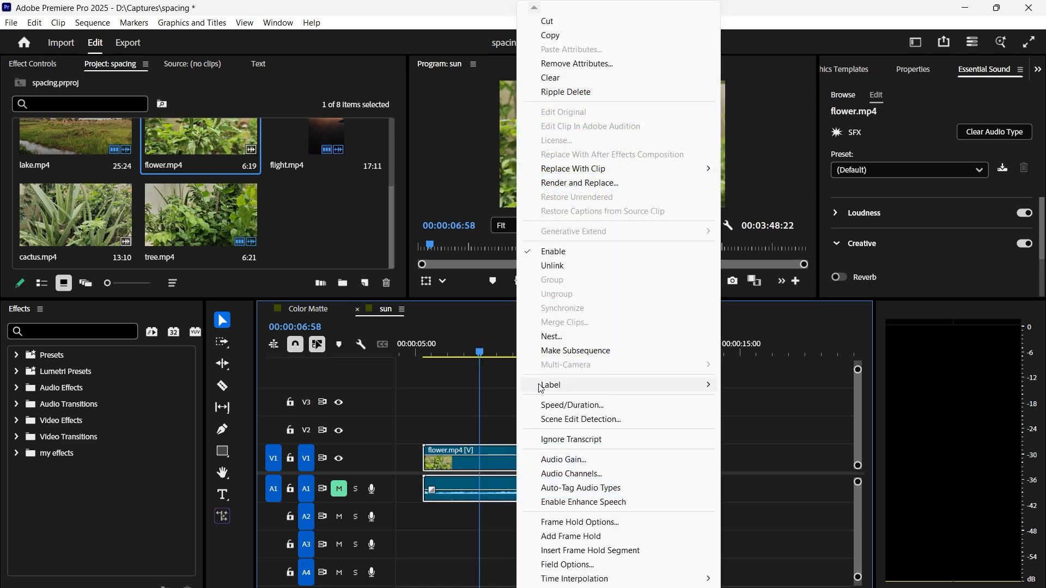
click(572, 274)
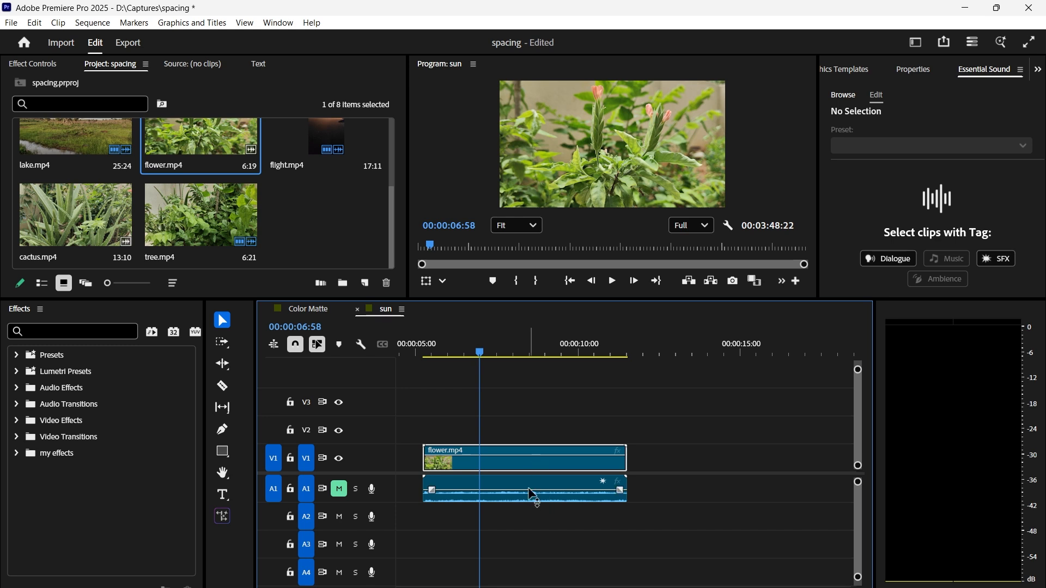
drag(533, 460, 750, 460)
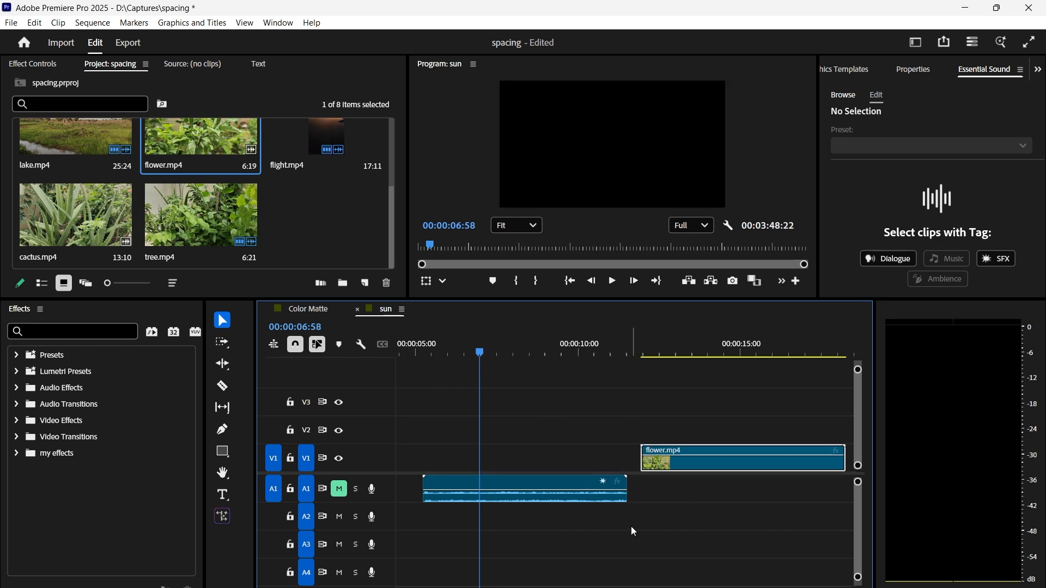
Move the unlinked flower.mp4 audio and video earlier so that both start at 00:00:00:00
drag(572, 491, 520, 490)
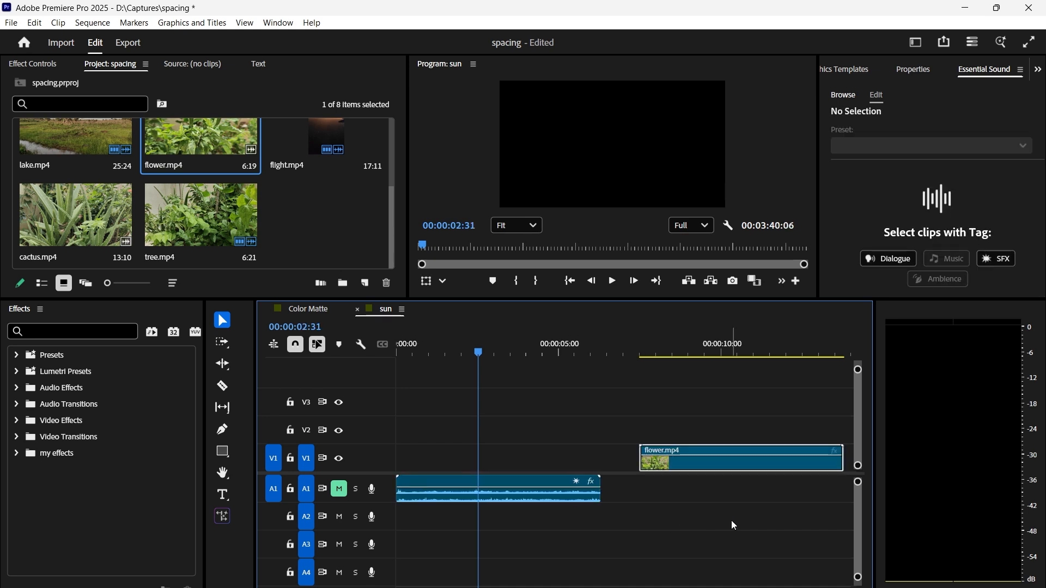
drag(738, 460, 499, 461)
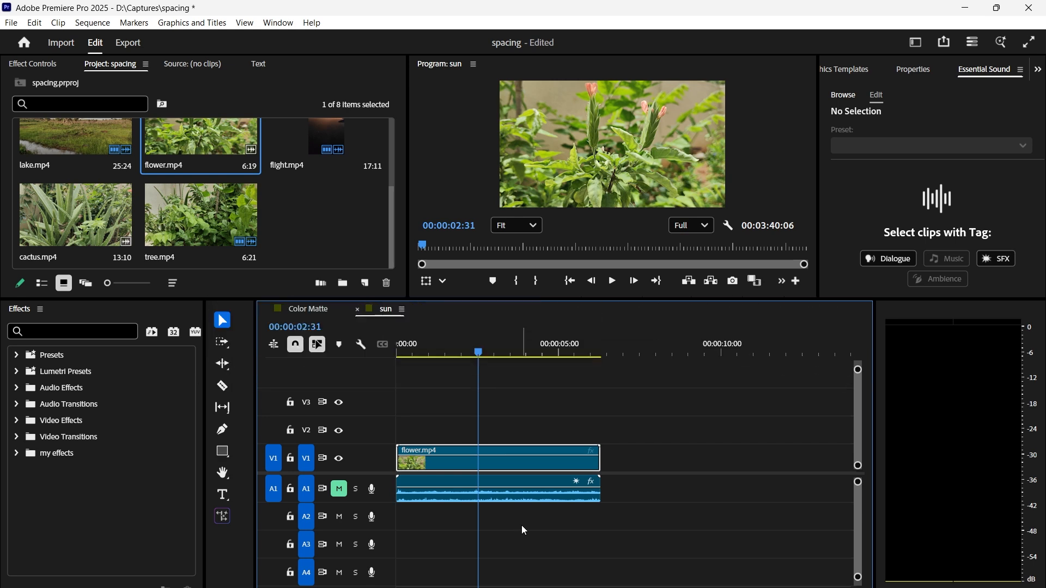
Link the flower.mp4 video and audio together again and move the linked clip to start at 00:00:04:13
click(514, 490)
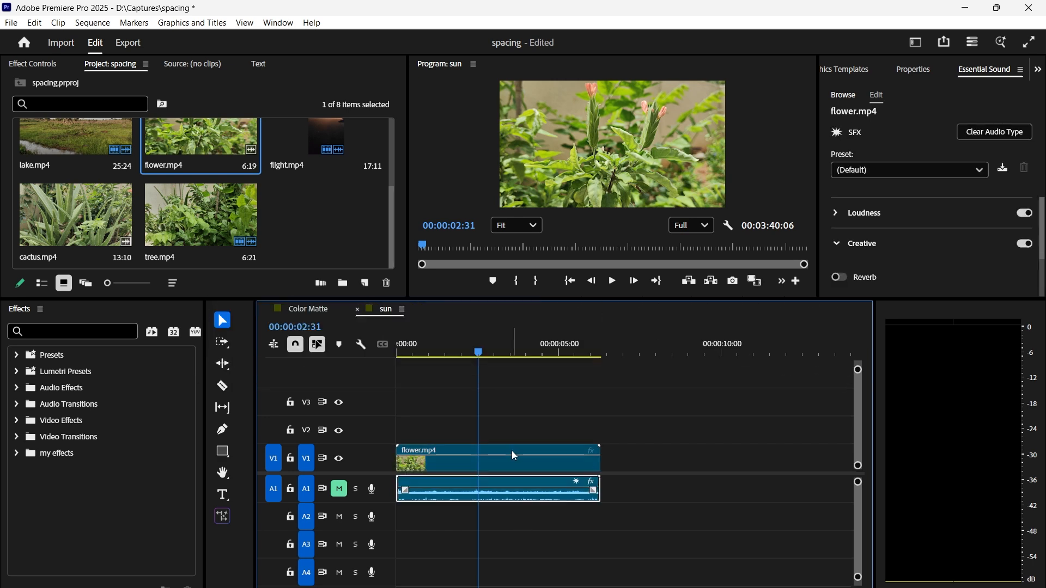
right_click(528, 481)
click(581, 281)
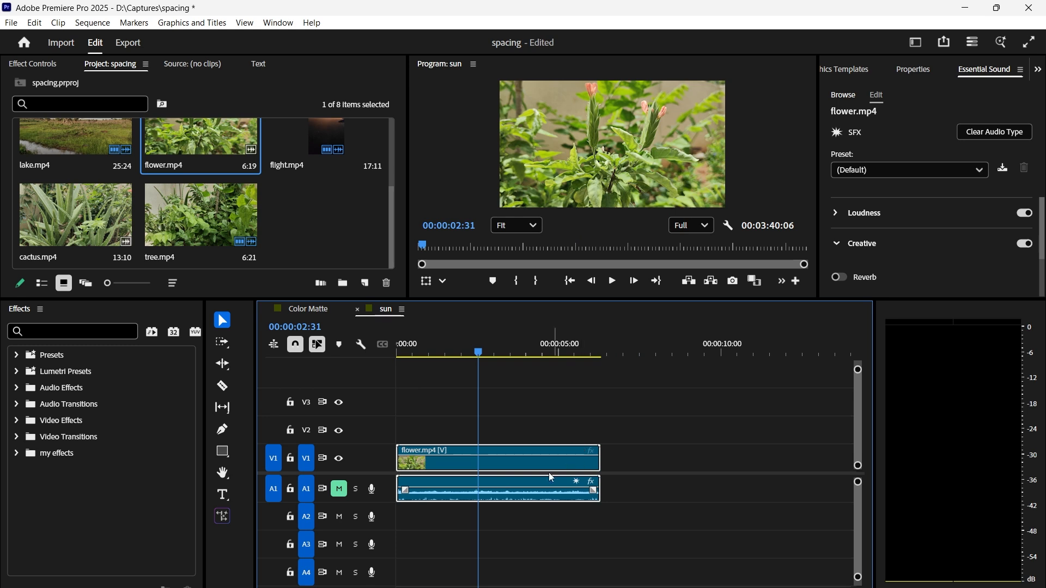
drag(523, 462, 656, 479)
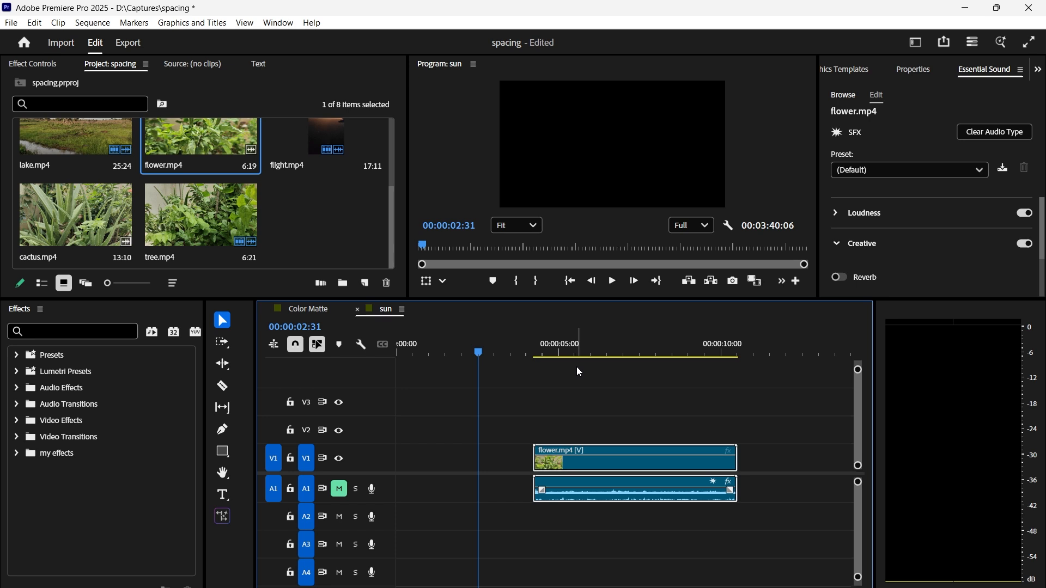
Duplicate the flower.mp4 clip directly after the original and preview the copy at 00:00:13:18
scroll(594, 475, down, 2)
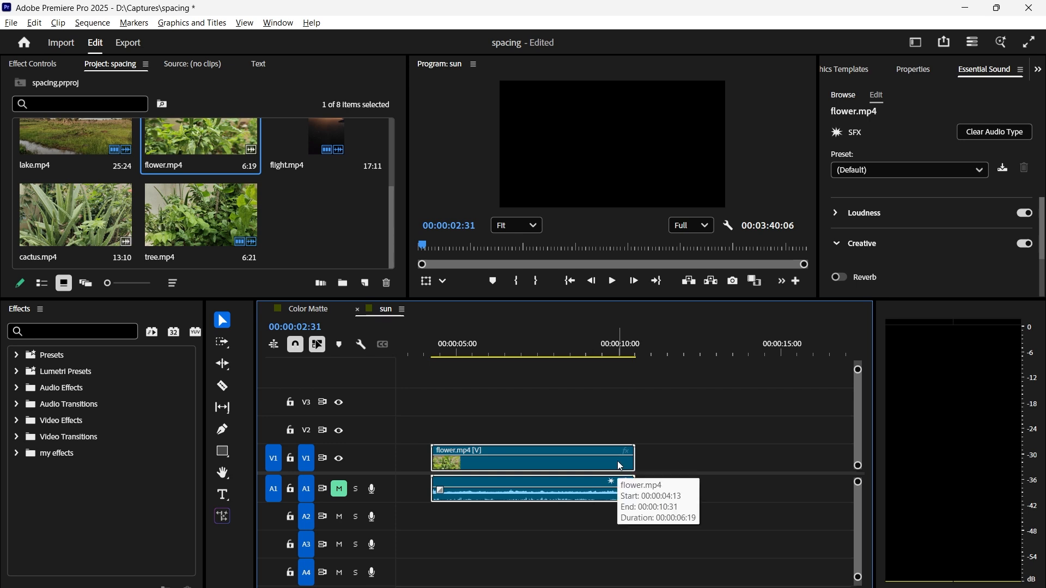
drag(617, 461, 817, 472)
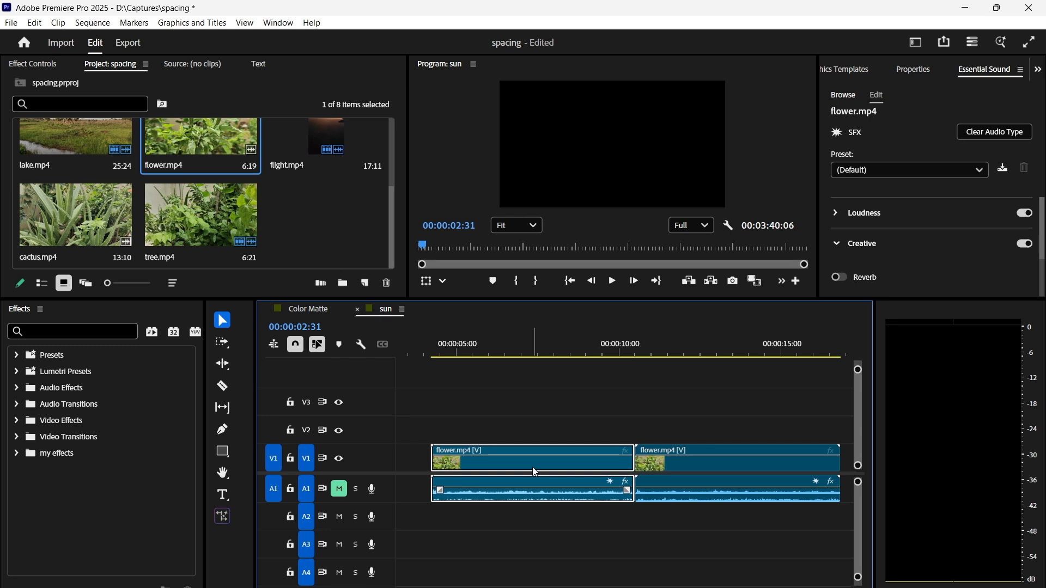
click(501, 353)
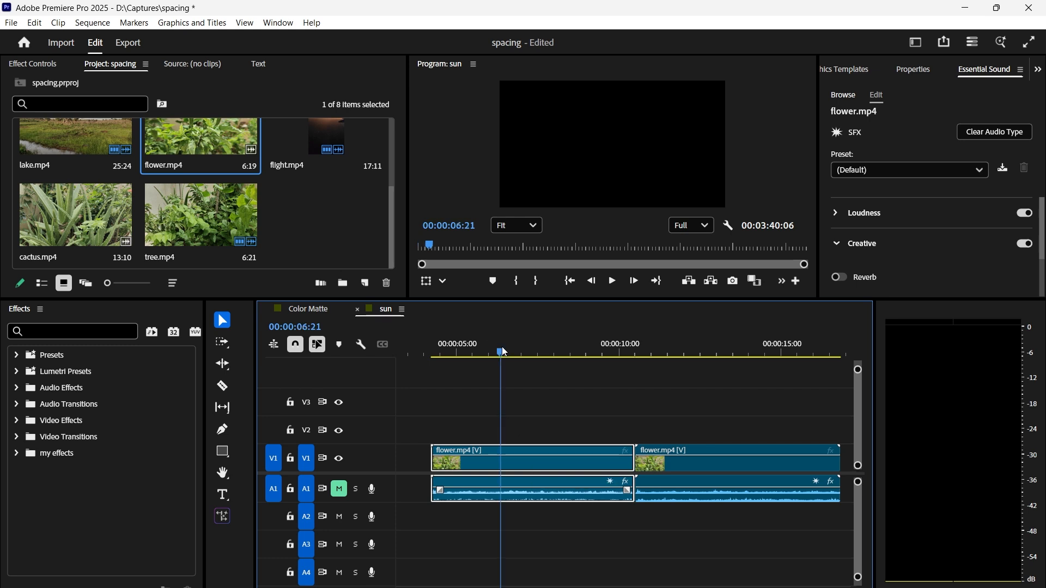
click(725, 353)
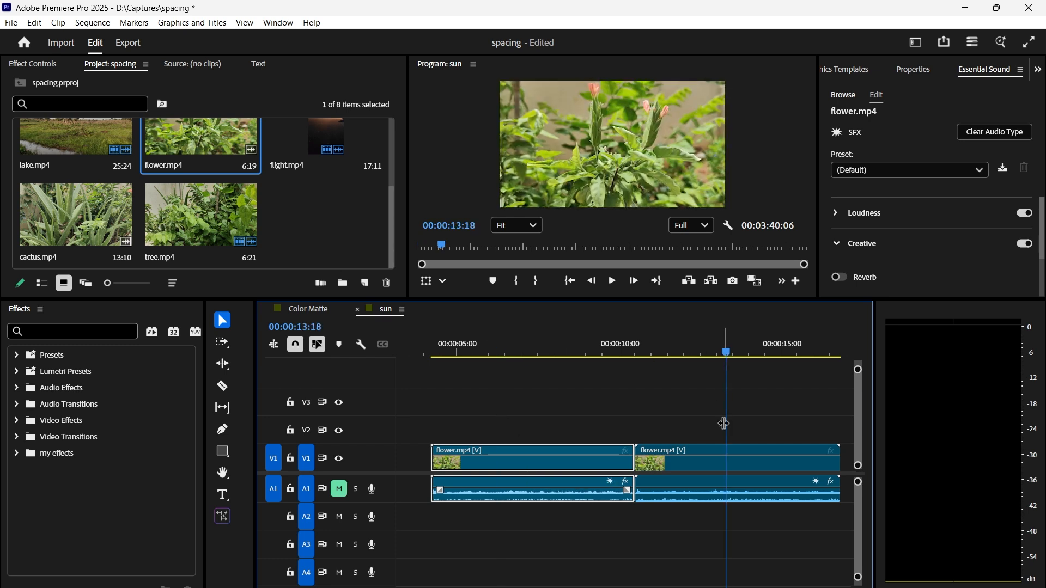